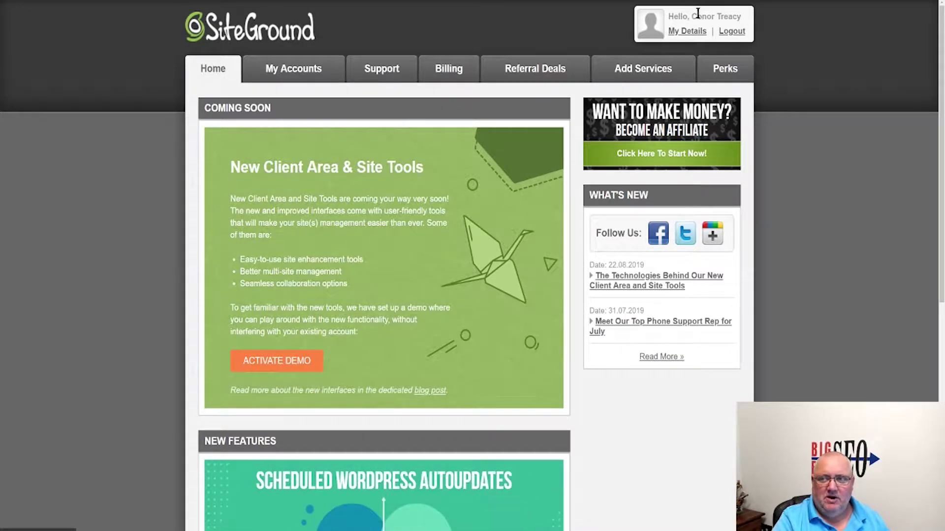
From My Accounts, open the first StartUp account's Manage Account page and view its WordPress 5.2.2 installation.
{"action": "left_click", "coordinate": [302, 71]}
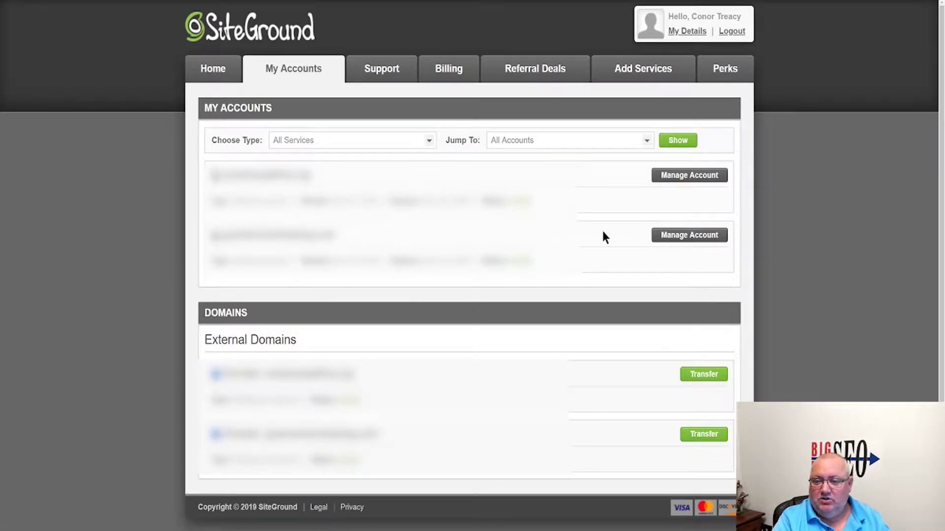
{"action": "left_click", "coordinate": [678, 237]}
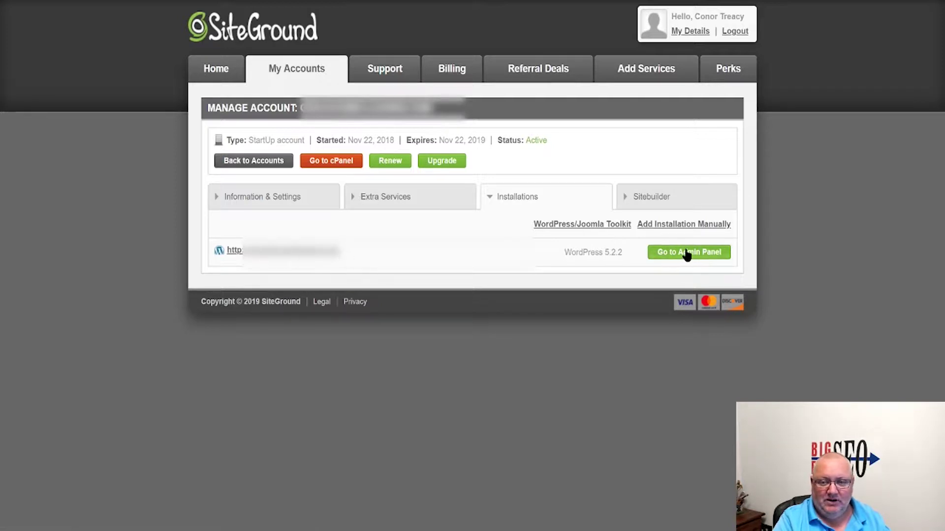
{"action": "left_click", "coordinate": [688, 253]}
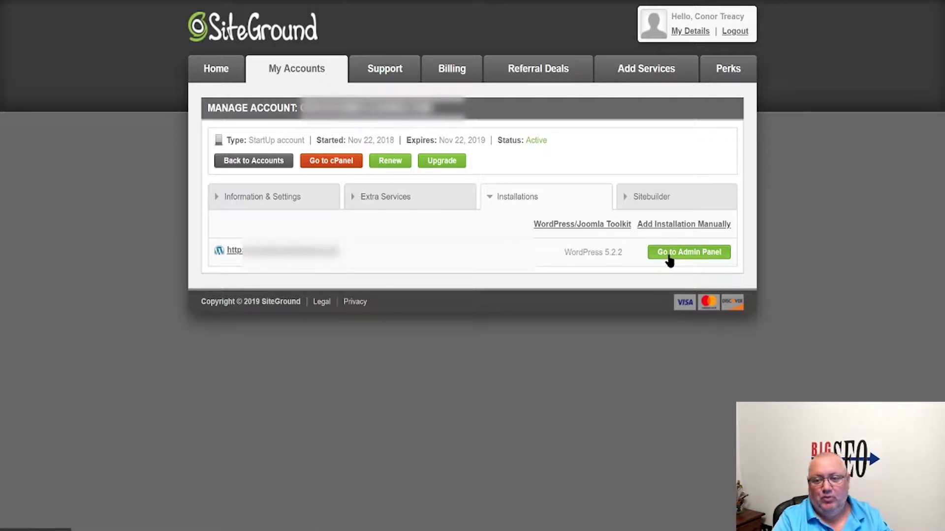
{"action": "left_click", "coordinate": [338, 164]}
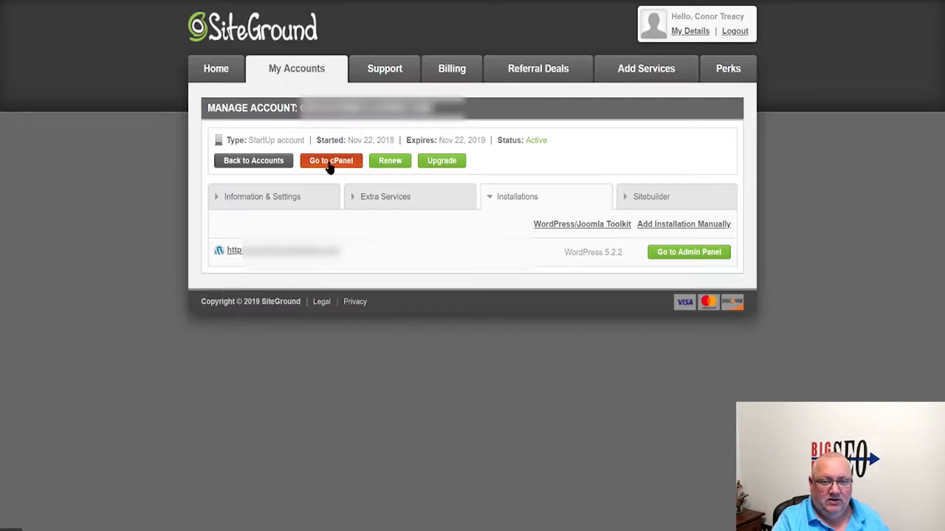
Go to the account's cPanel and browse its sections, expanding and collapsing WordPress Tools.
{"action": "left_click", "coordinate": [329, 168]}
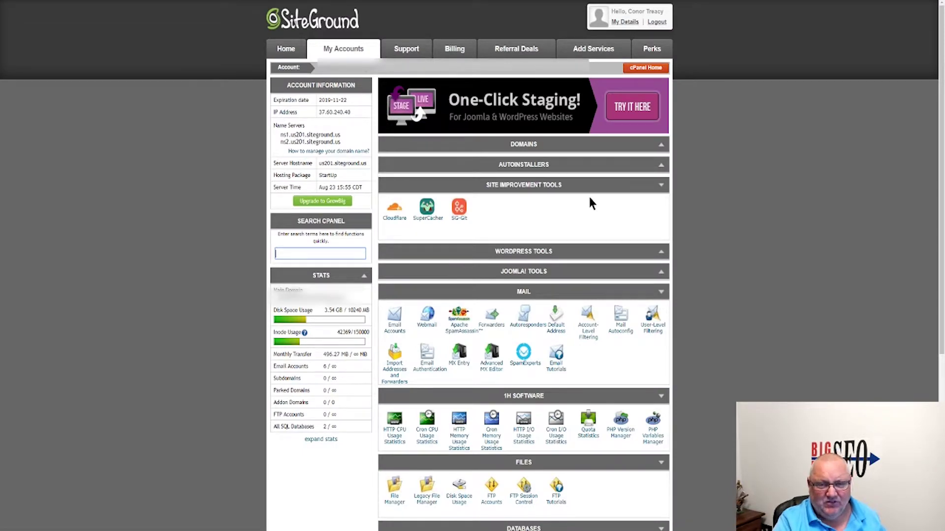
{"action": "scroll", "coordinate": [574, 374], "scroll_direction": "down", "scroll_amount": 5}
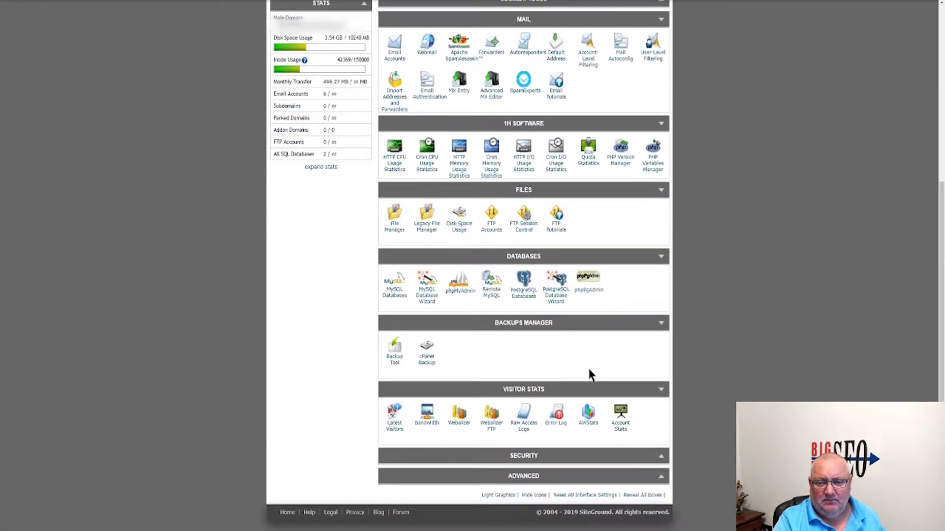
{"action": "scroll", "coordinate": [599, 369], "scroll_direction": "up", "scroll_amount": 5}
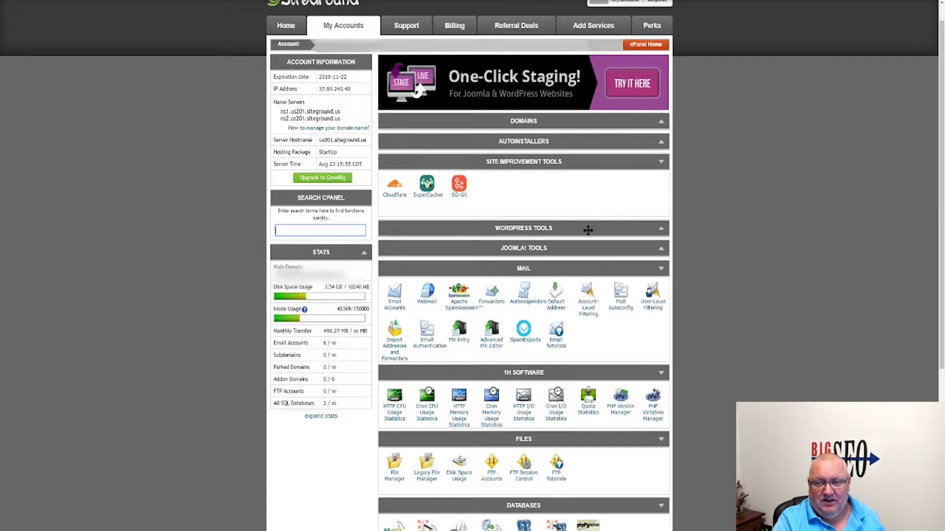
{"action": "left_click", "coordinate": [660, 229]}
{"action": "left_click", "coordinate": [660, 230]}
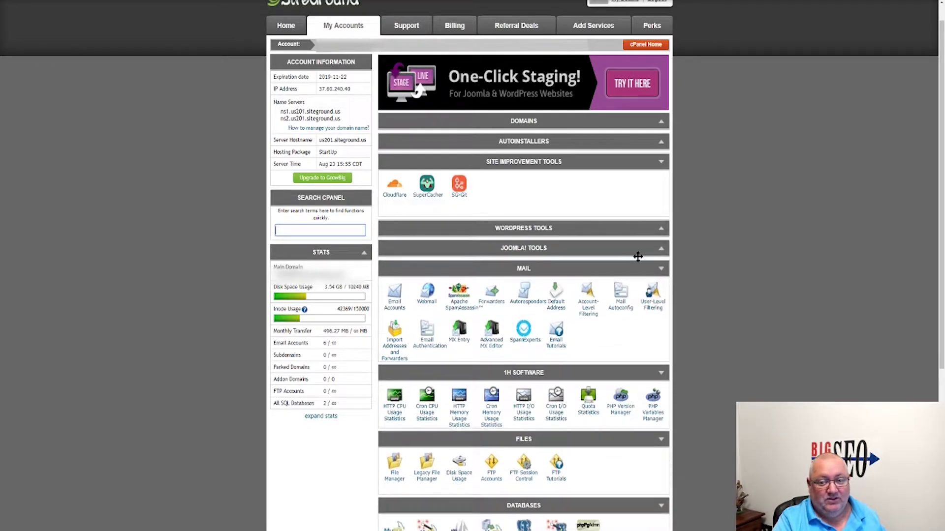
{"action": "scroll", "coordinate": [638, 257], "scroll_direction": "down", "scroll_amount": 5}
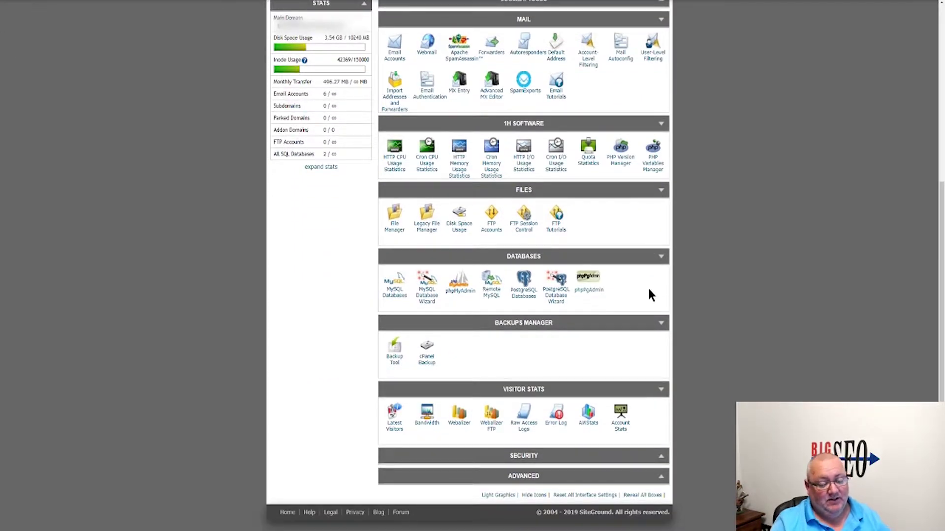
{"action": "scroll", "coordinate": [393, 354], "scroll_direction": "up", "scroll_amount": 5}
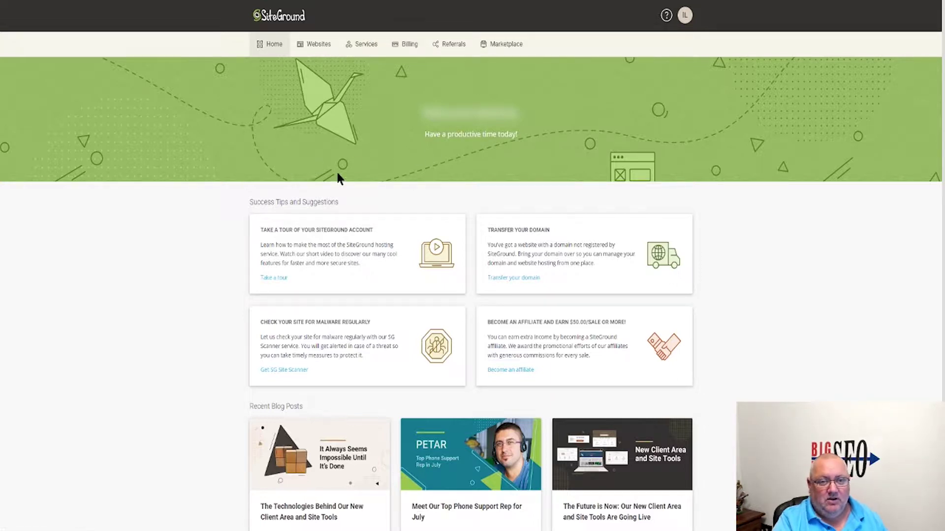
From the Websites list in the new client area, launch SITE TOOLS for the website.
{"action": "left_click", "coordinate": [315, 45]}
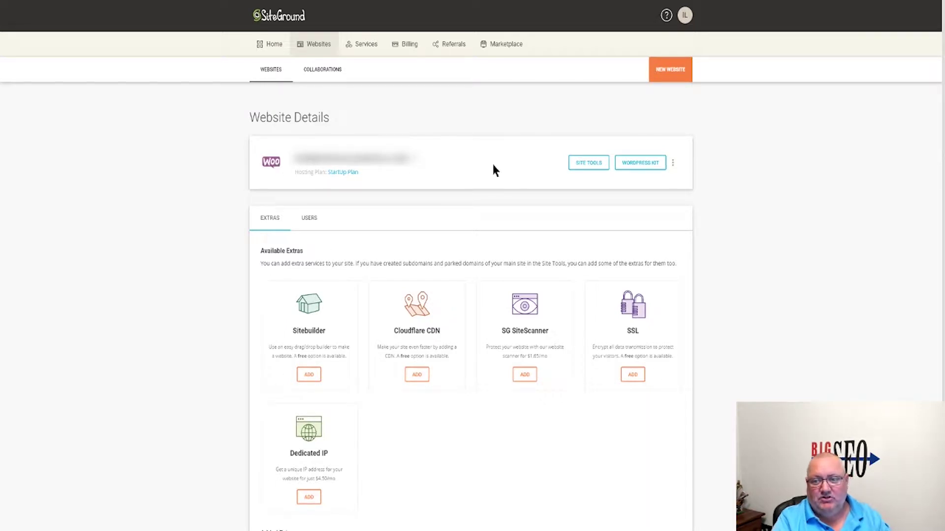
{"action": "left_click", "coordinate": [588, 165]}
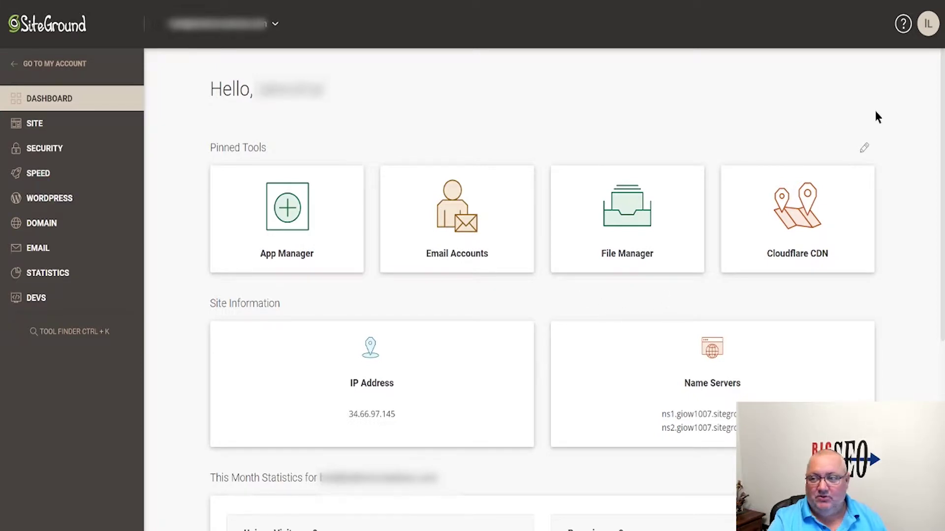
Review the Pinned Tools edit list, then dismiss it, keeping App Manager, Email Accounts, File Manager and Cloudflare CDN pinned.
{"action": "left_click", "coordinate": [864, 148]}
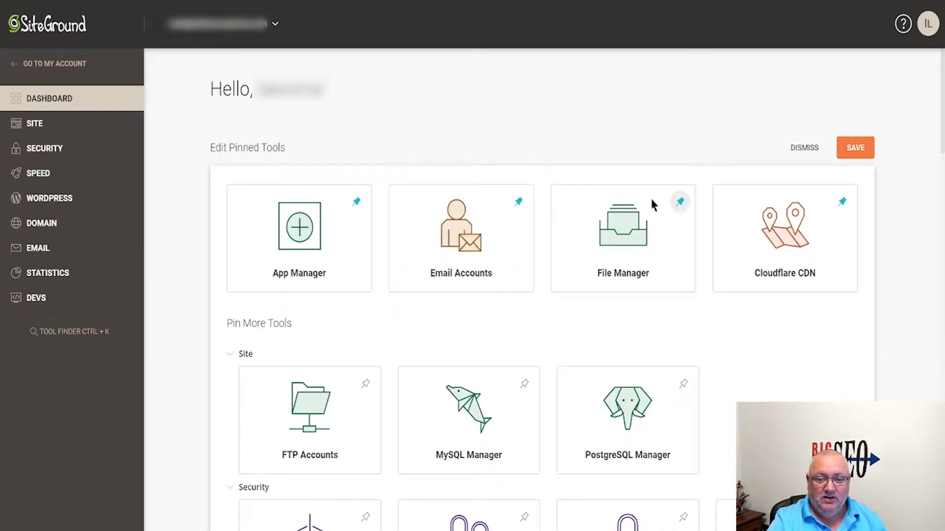
{"action": "scroll", "coordinate": [740, 374], "scroll_direction": "down", "scroll_amount": 8}
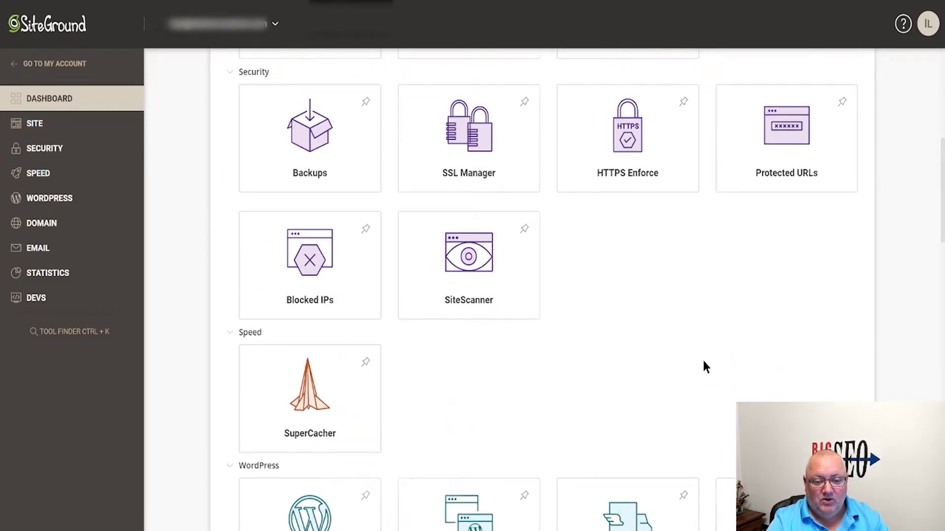
{"action": "scroll", "coordinate": [717, 360], "scroll_direction": "down", "scroll_amount": 3}
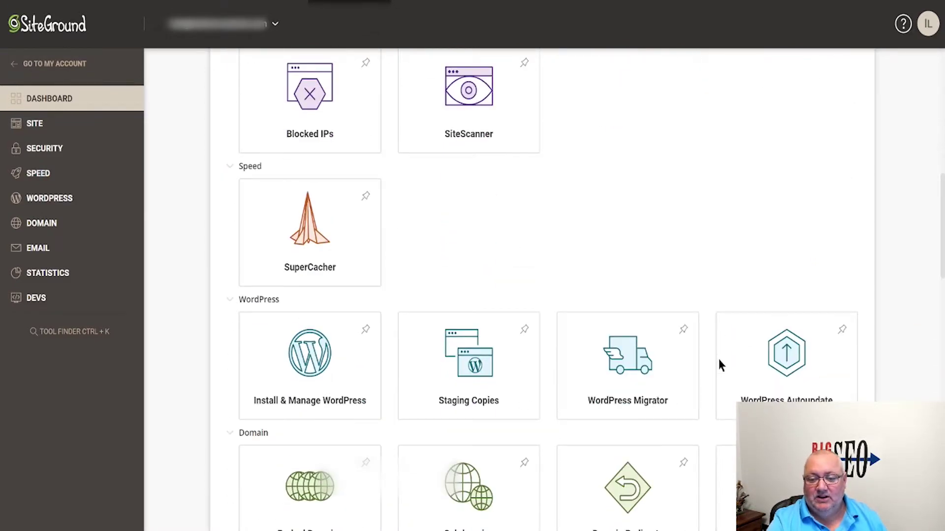
{"action": "scroll", "coordinate": [718, 360], "scroll_direction": "up", "scroll_amount": 12}
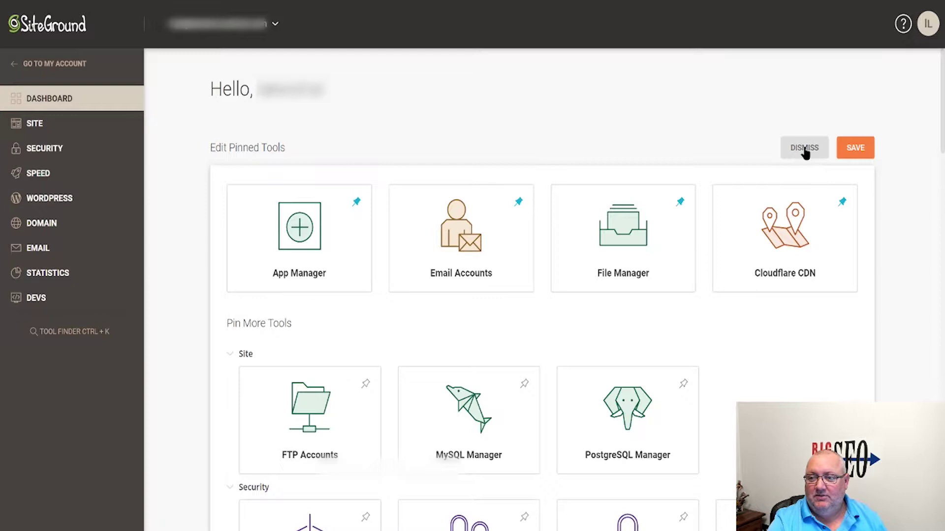
{"action": "left_click", "coordinate": [804, 148]}
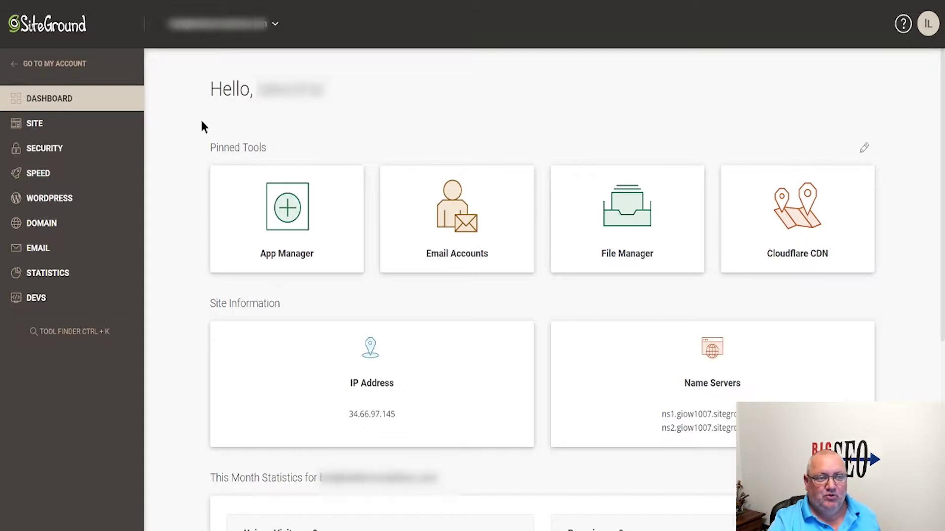
{"action": "left_click", "coordinate": [36, 125]}
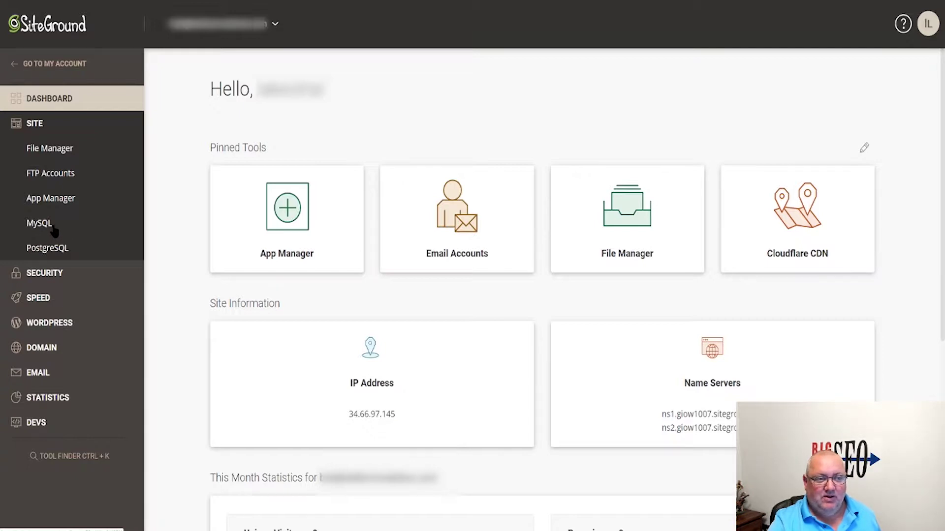
{"action": "left_click", "coordinate": [71, 273]}
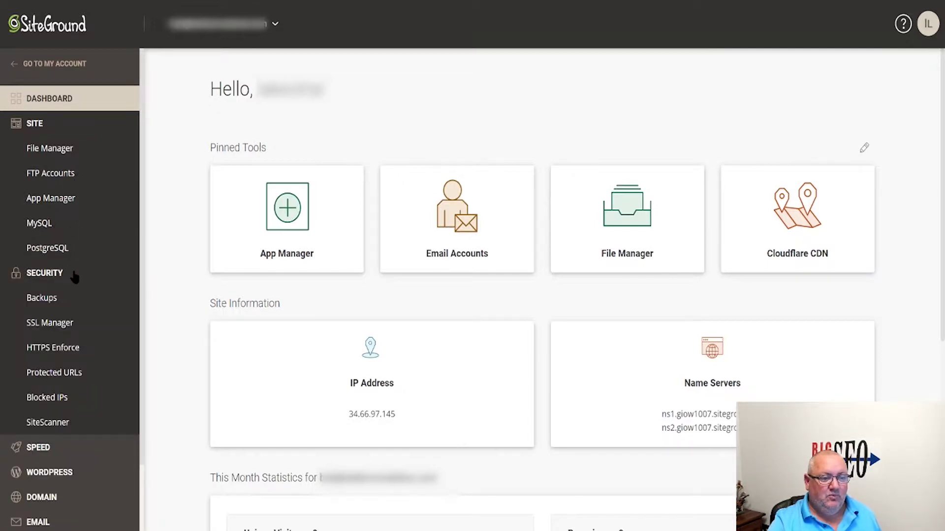
{"action": "left_click", "coordinate": [74, 126]}
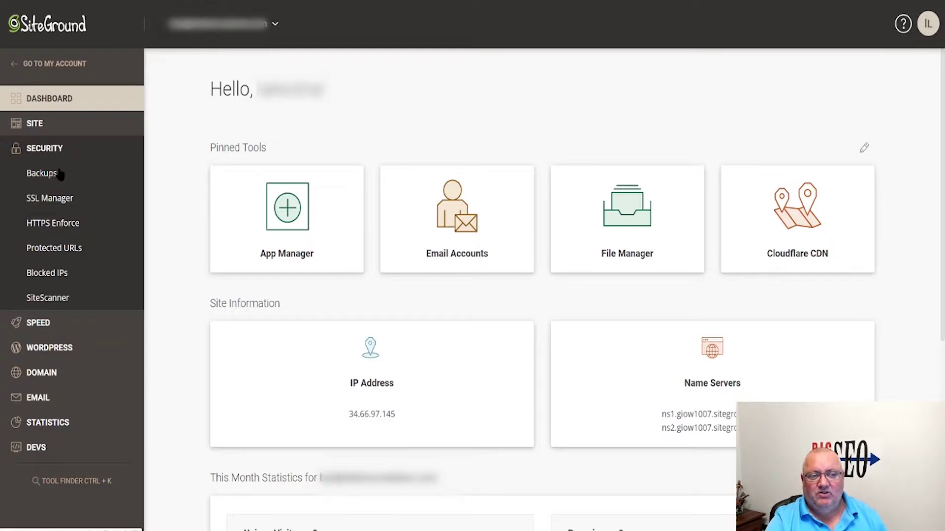
{"action": "left_click", "coordinate": [51, 126]}
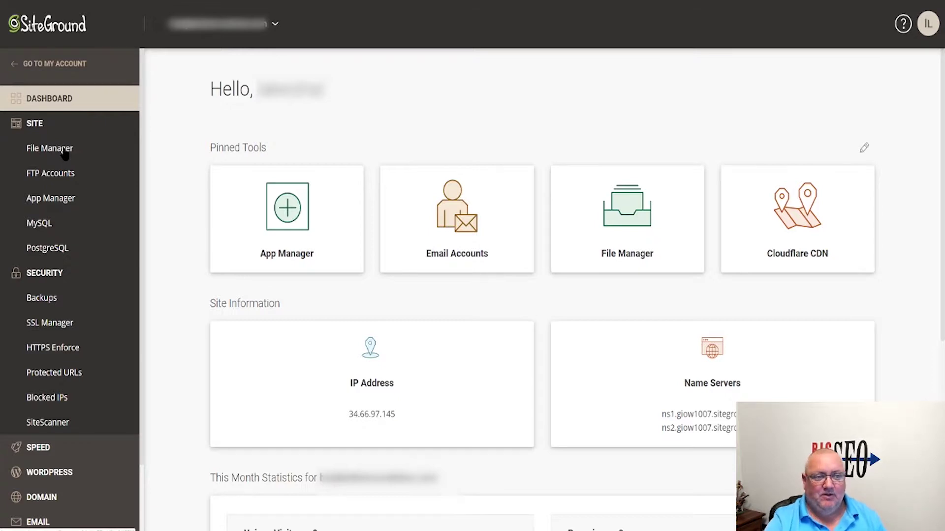
{"action": "left_click", "coordinate": [43, 126]}
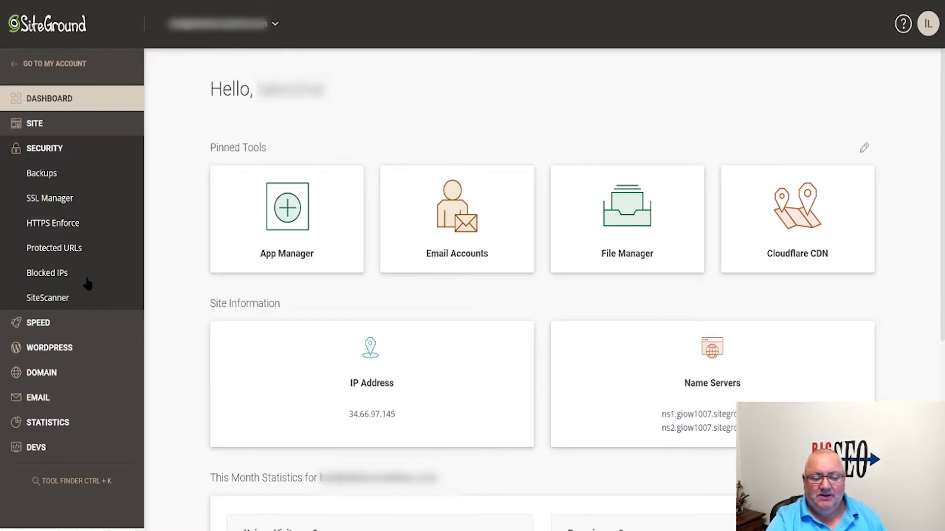
{"action": "left_click", "coordinate": [99, 323]}
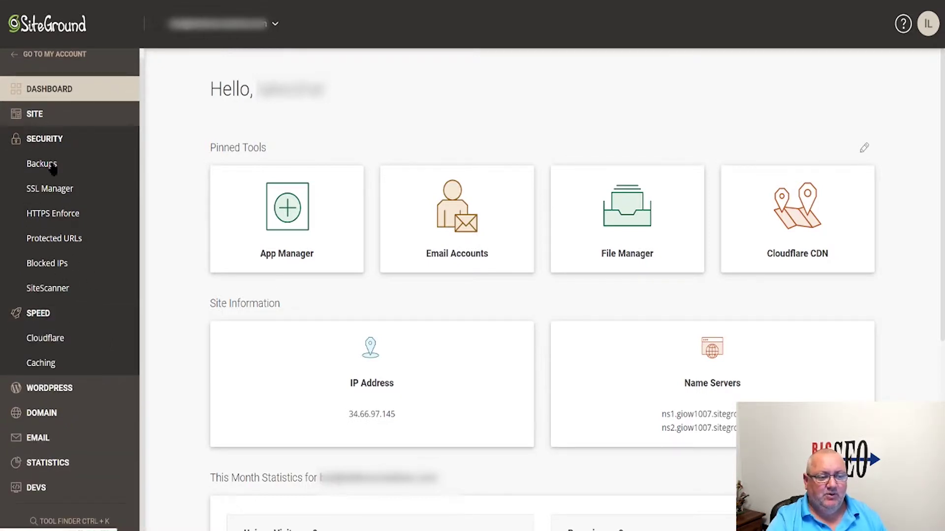
{"action": "left_click", "coordinate": [45, 140]}
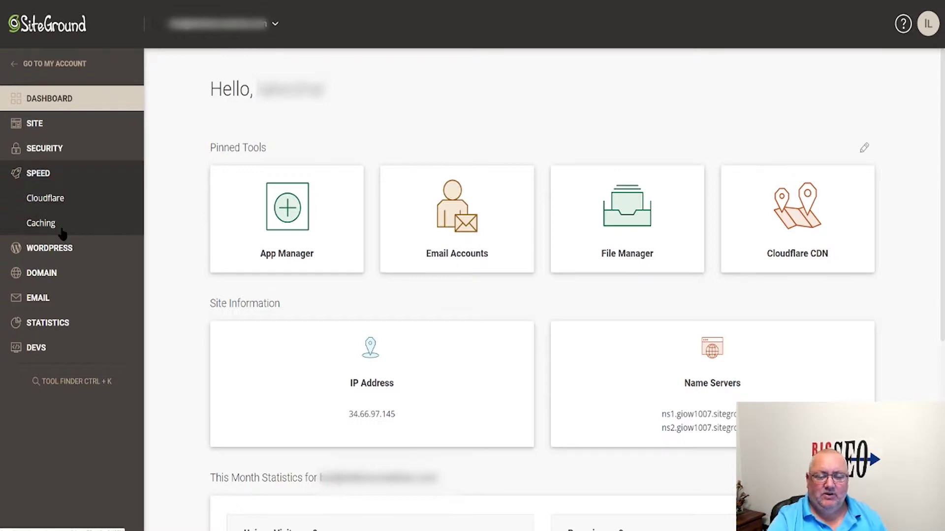
{"action": "left_click", "coordinate": [66, 172]}
{"action": "left_click", "coordinate": [74, 199]}
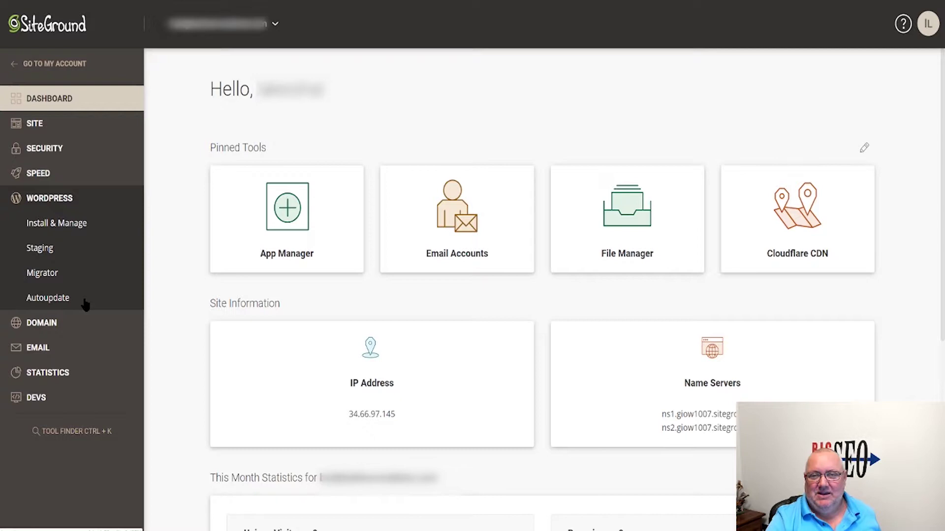
{"action": "left_click", "coordinate": [69, 197]}
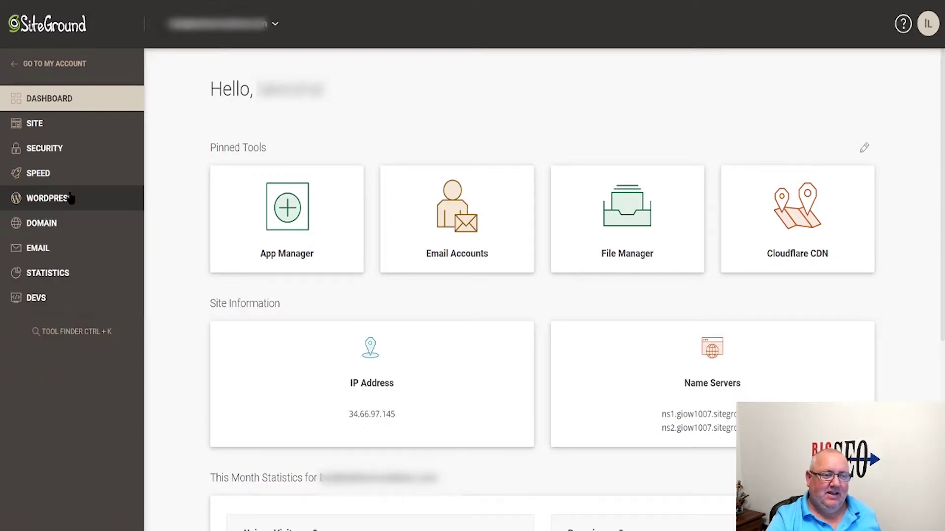
{"action": "left_click", "coordinate": [68, 229]}
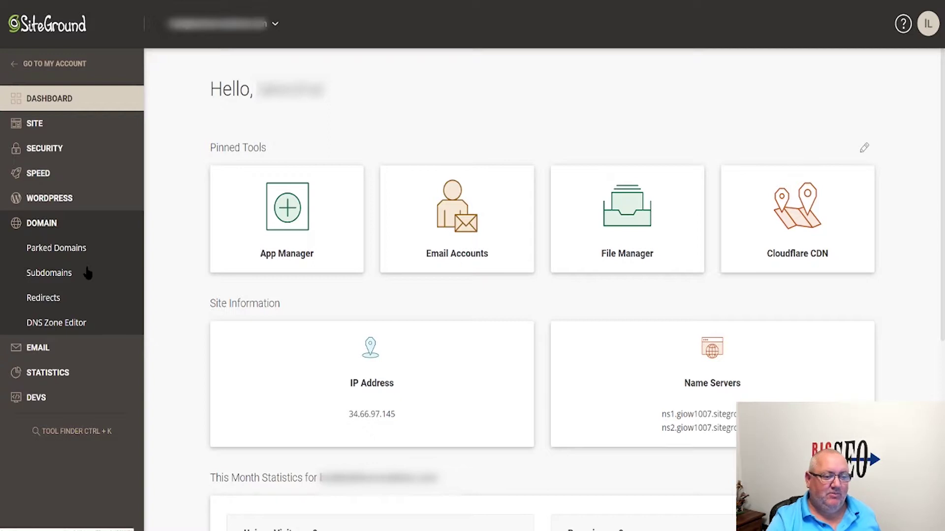
{"action": "left_click", "coordinate": [68, 223]}
{"action": "left_click", "coordinate": [71, 248]}
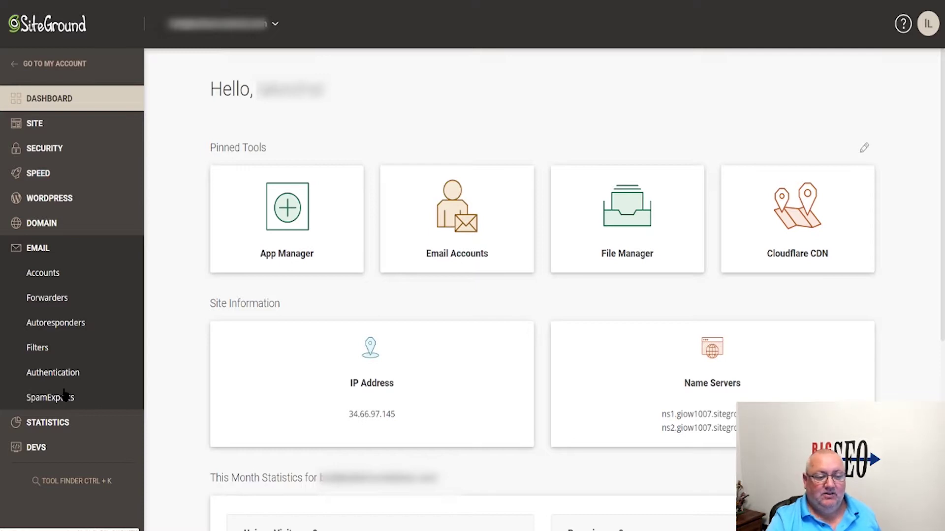
{"action": "left_click", "coordinate": [59, 250]}
{"action": "left_click", "coordinate": [69, 274]}
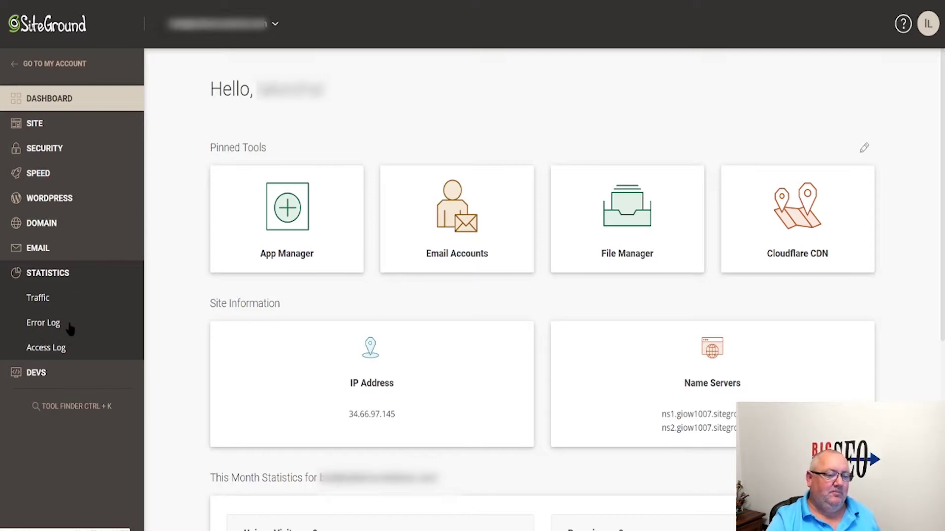
{"action": "left_click", "coordinate": [71, 274]}
{"action": "left_click", "coordinate": [69, 299]}
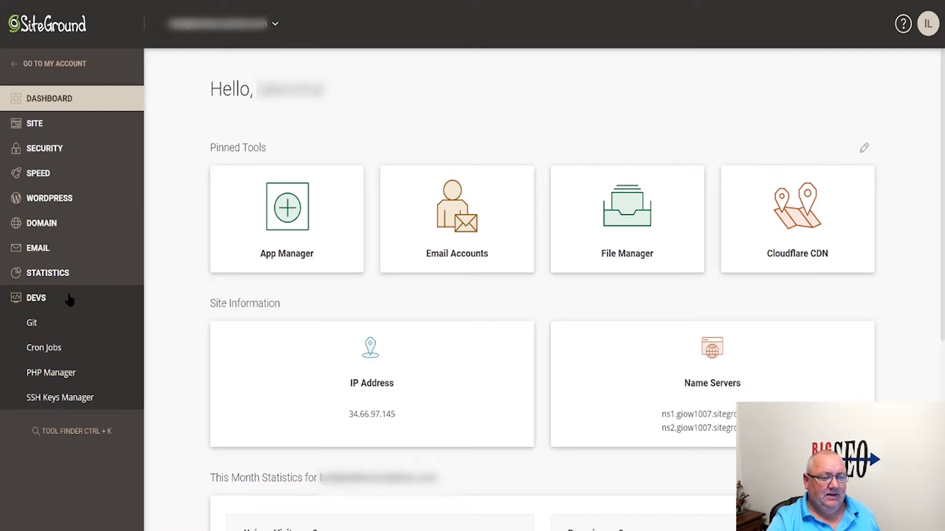
{"action": "left_click", "coordinate": [36, 300]}
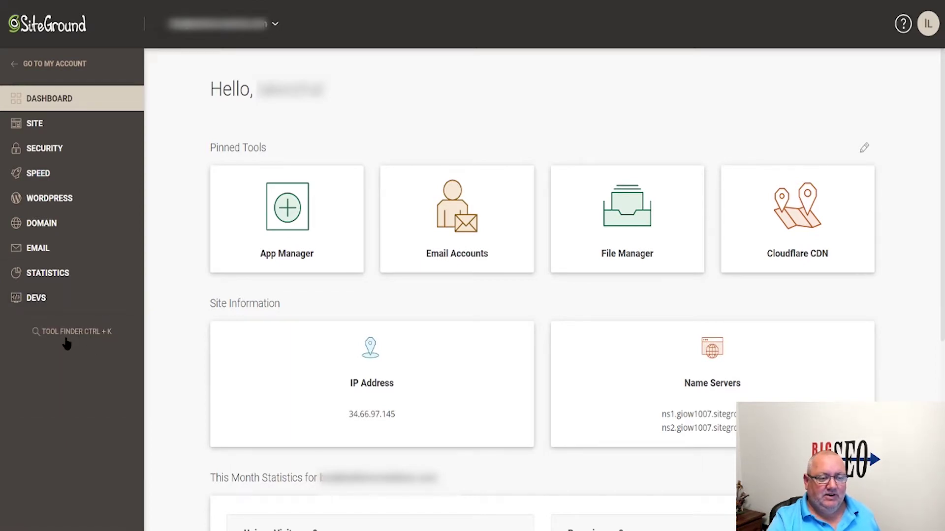
Search Tool Finder for 'ftp' and open the FTP Accounts page.
{"action": "left_click", "coordinate": [89, 333]}
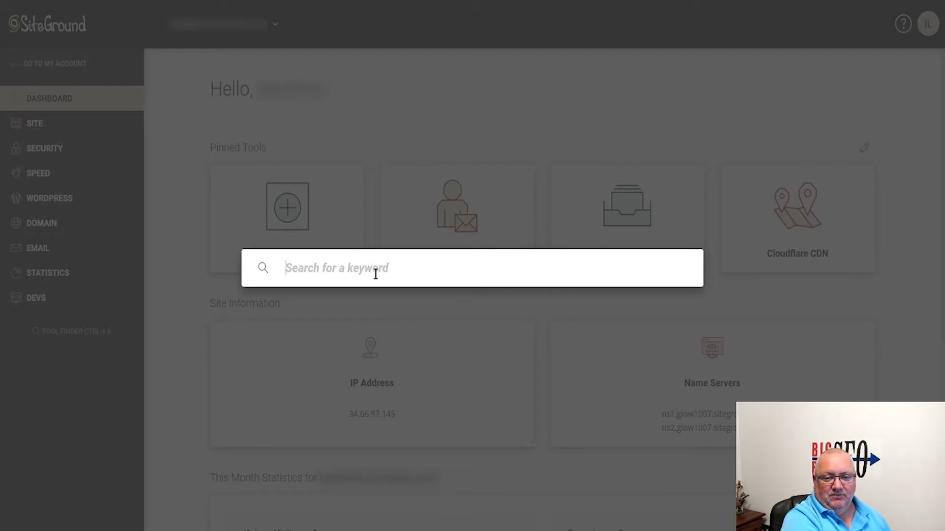
{"action": "type", "text": "ftp"}
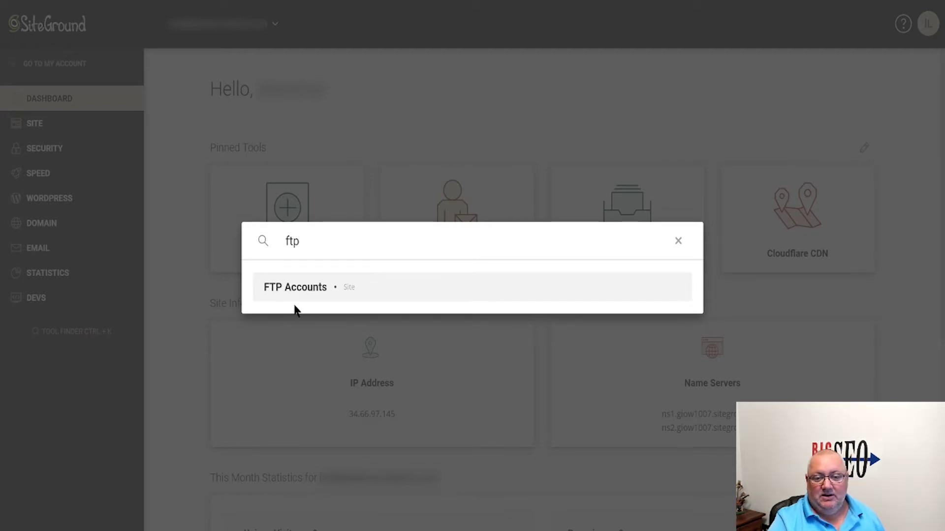
{"action": "left_click", "coordinate": [311, 294]}
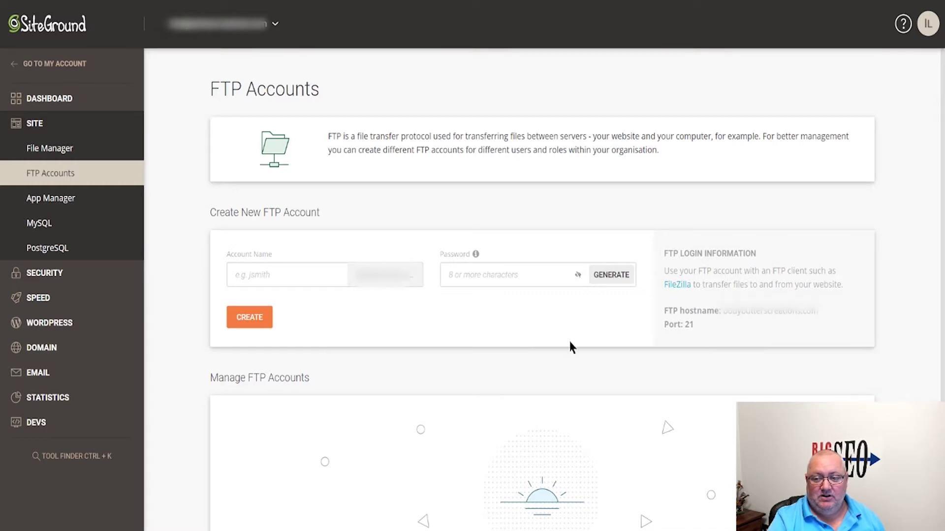
{"action": "scroll", "coordinate": [557, 346], "scroll_direction": "down", "scroll_amount": 2}
{"action": "scroll", "coordinate": [557, 347], "scroll_direction": "up", "scroll_amount": 2}
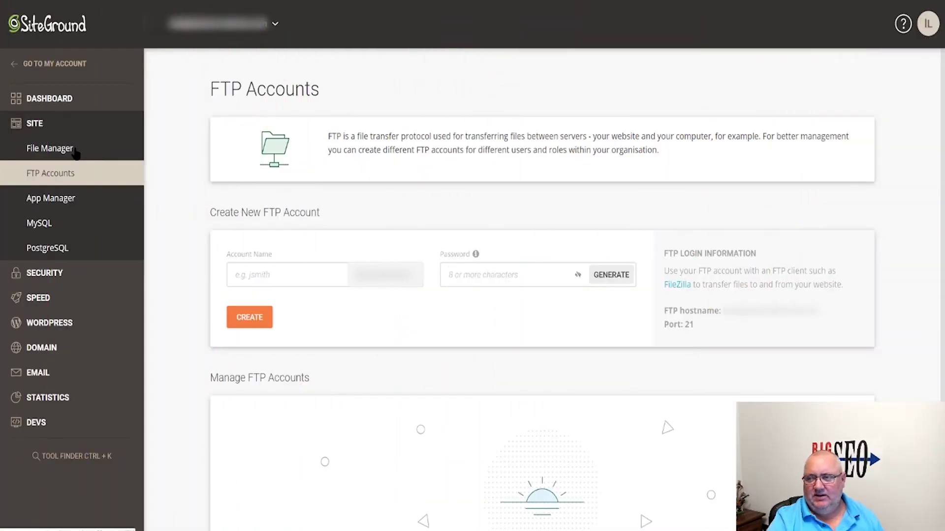
Open the File Manager and browse into the public_html folder.
{"action": "left_click", "coordinate": [75, 152]}
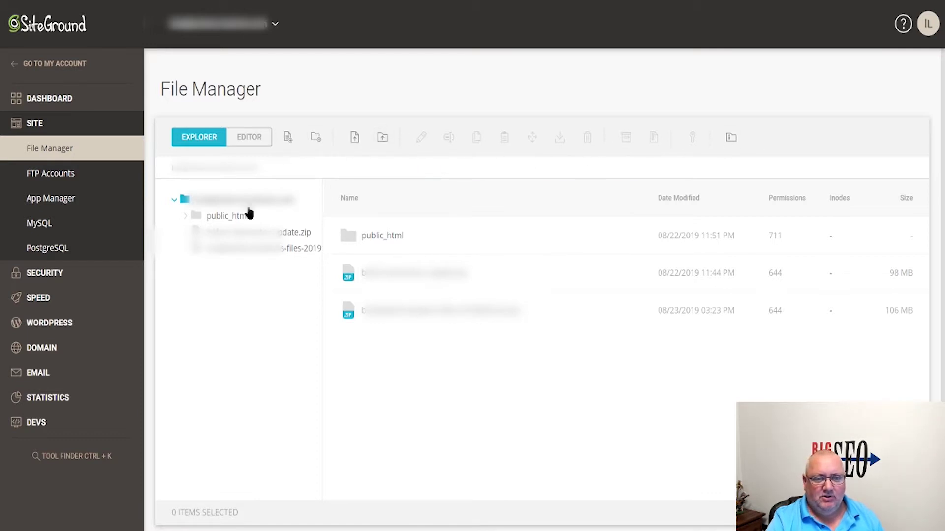
{"action": "double_click", "coordinate": [387, 238]}
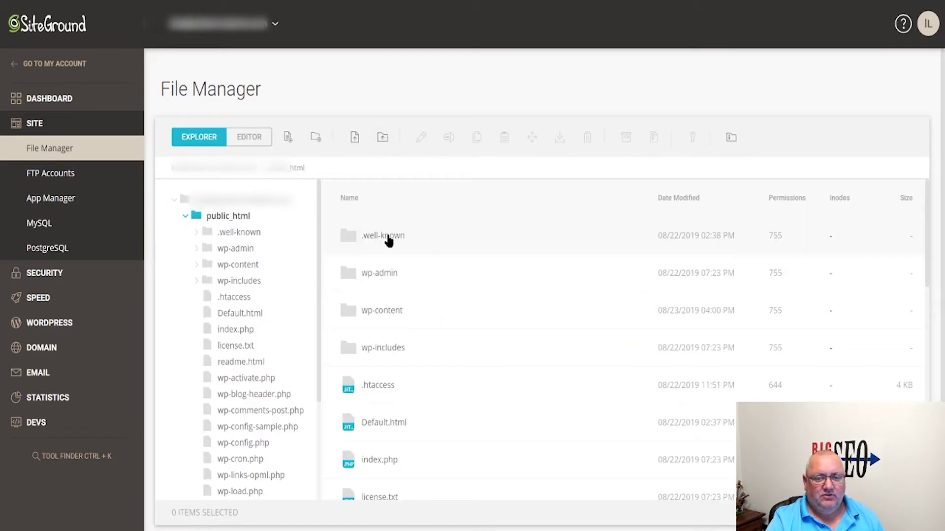
{"action": "scroll", "coordinate": [437, 276], "scroll_direction": "down", "scroll_amount": 8}
{"action": "scroll", "coordinate": [438, 289], "scroll_direction": "up", "scroll_amount": 8}
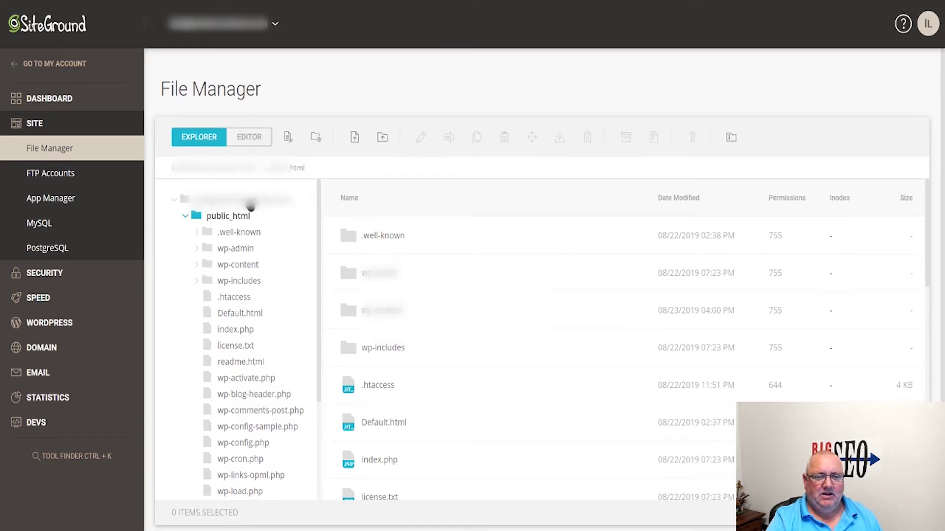
Return to the root folder and select public_html and the second ZIP archive.
{"action": "left_click", "coordinate": [278, 205]}
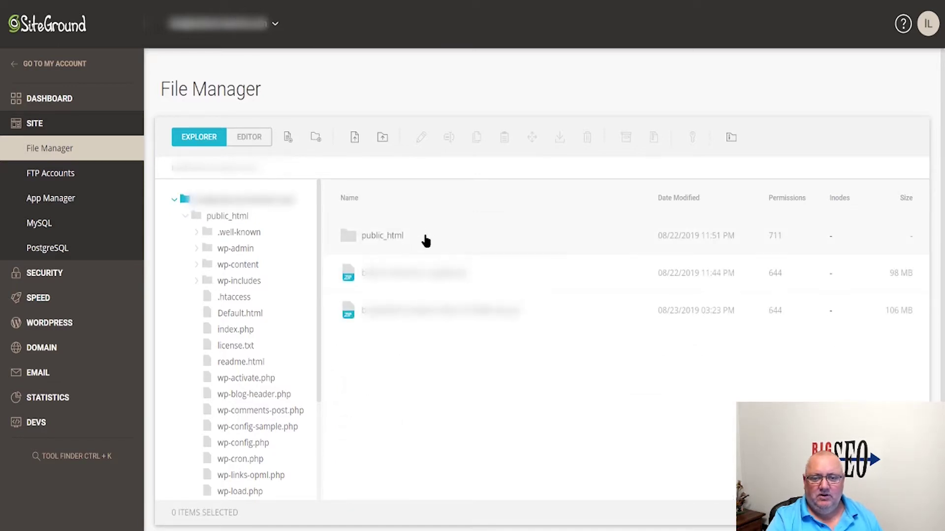
{"action": "left_click", "coordinate": [402, 239]}
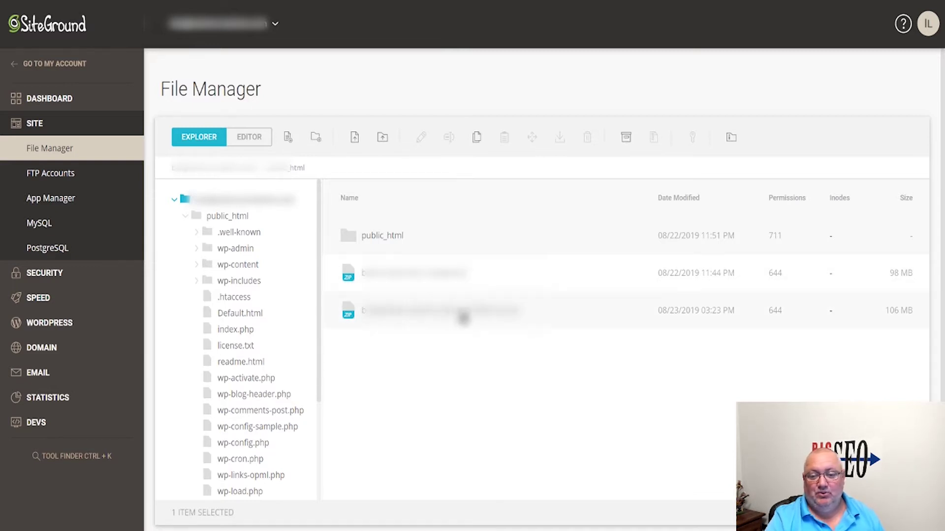
{"action": "left_click", "coordinate": [428, 277]}
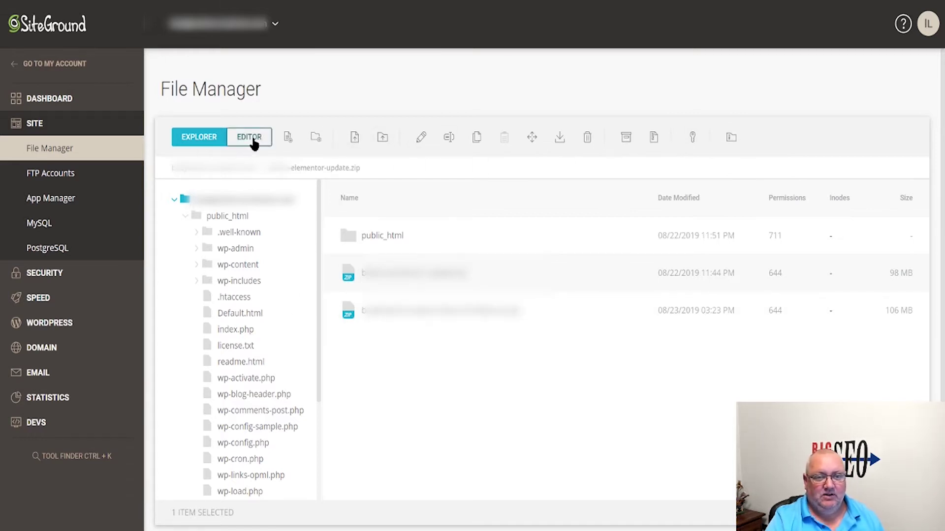
View index.php's code in the file editor, then go to Site > MySQL.
{"action": "left_click", "coordinate": [252, 141]}
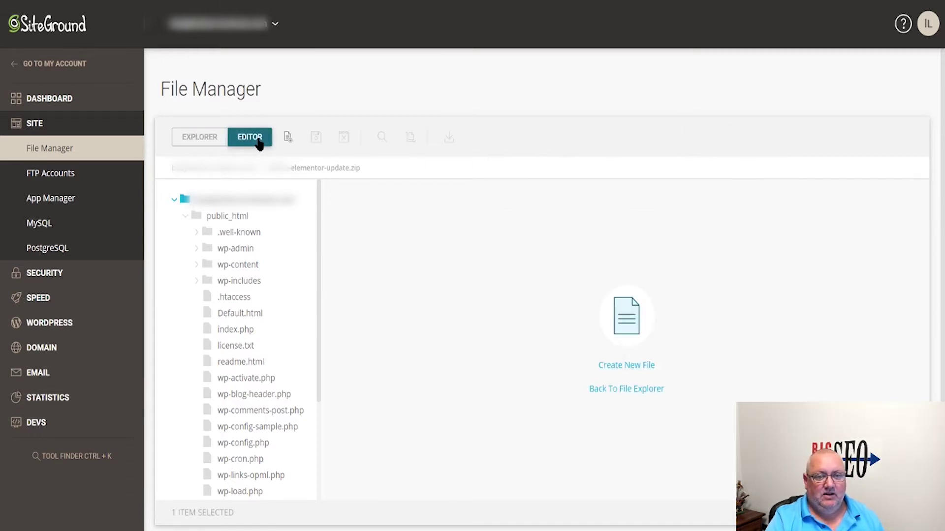
{"action": "left_click", "coordinate": [237, 332]}
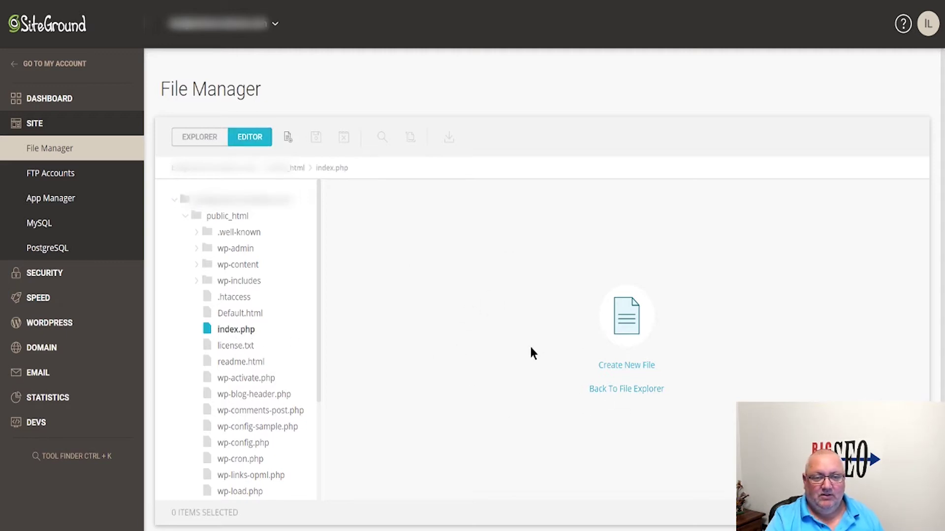
{"action": "left_click", "coordinate": [244, 331]}
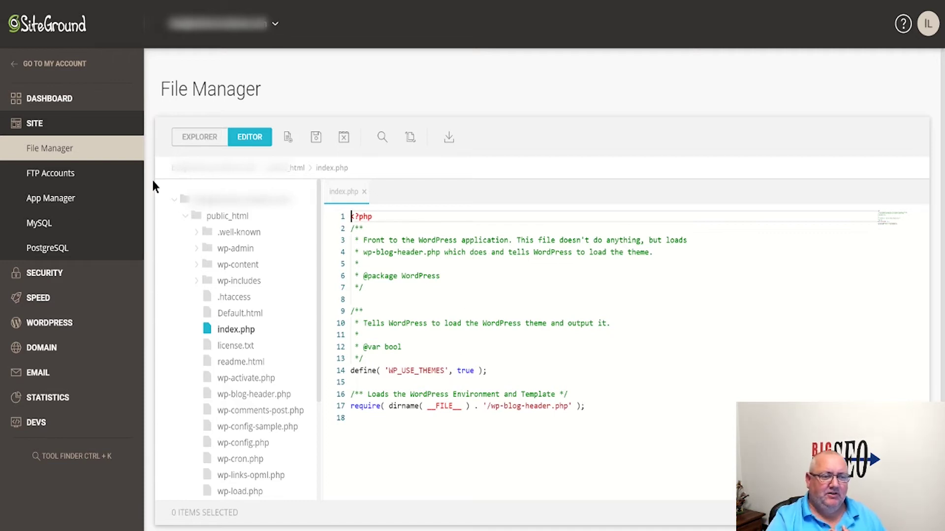
{"action": "left_click", "coordinate": [44, 225]}
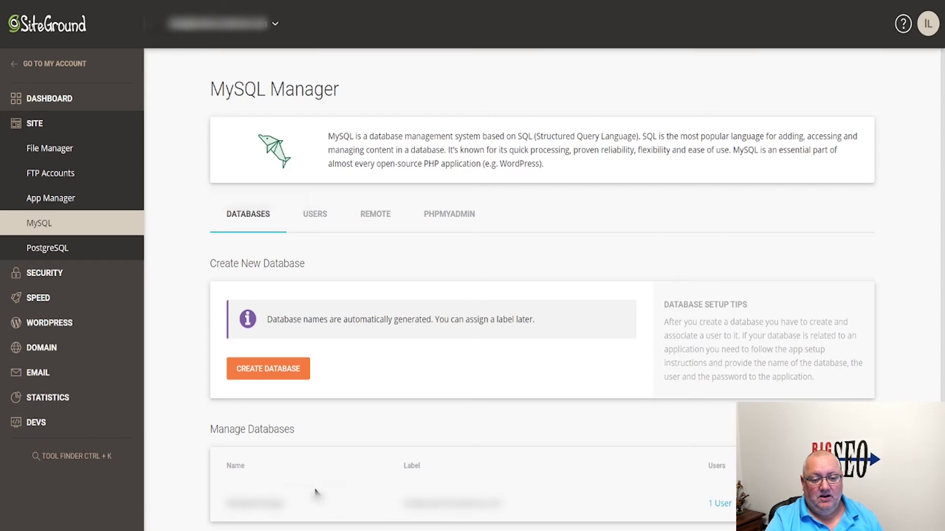
Switch MySQL Manager to its PHPMYADMIN tab to reach the phpMyAdmin access option.
{"action": "scroll", "coordinate": [315, 492], "scroll_direction": "down", "scroll_amount": 1}
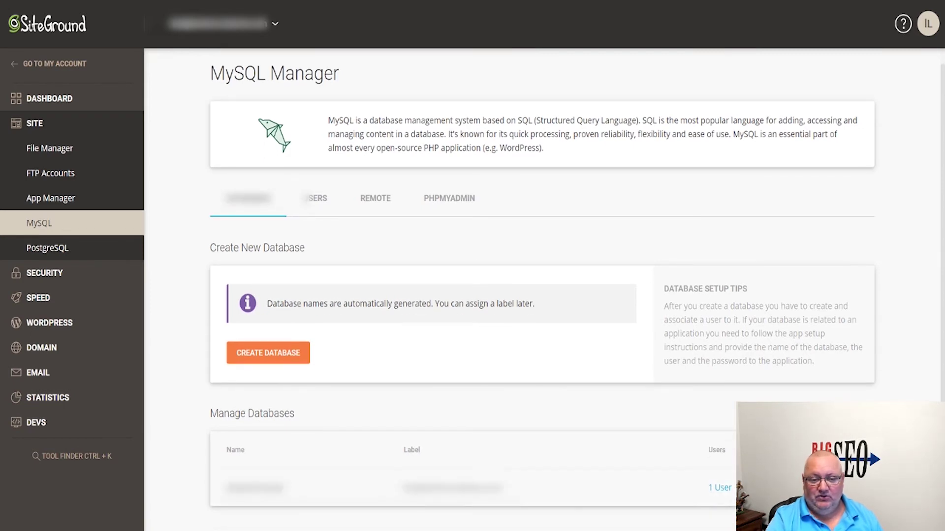
{"action": "scroll", "coordinate": [368, 471], "scroll_direction": "up", "scroll_amount": 1}
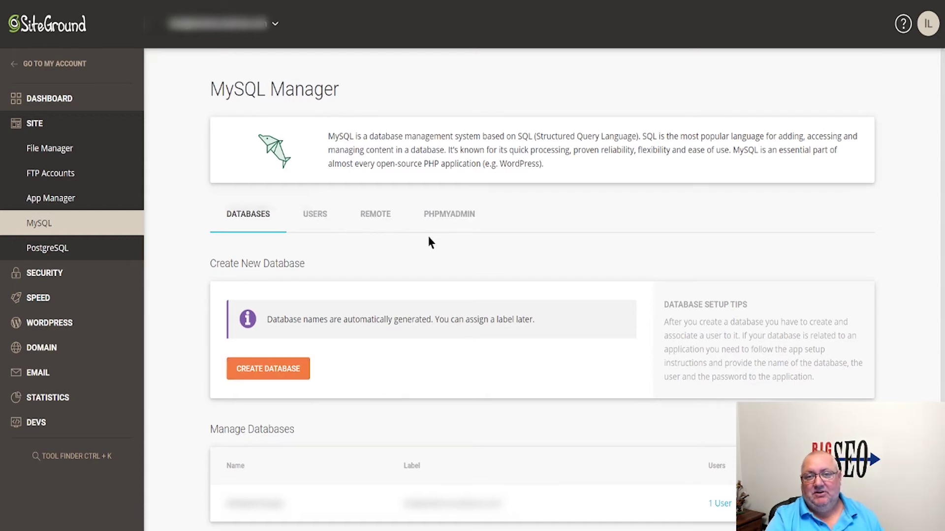
{"action": "left_click", "coordinate": [451, 218]}
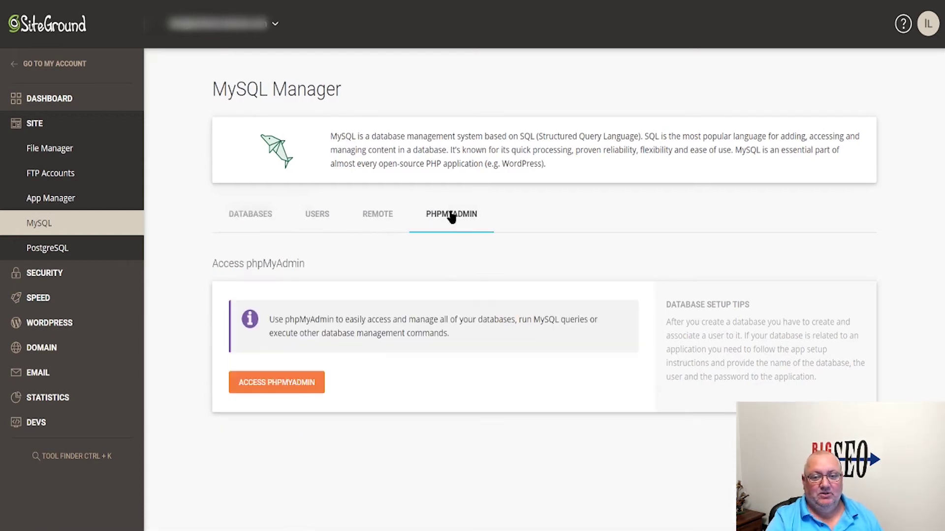